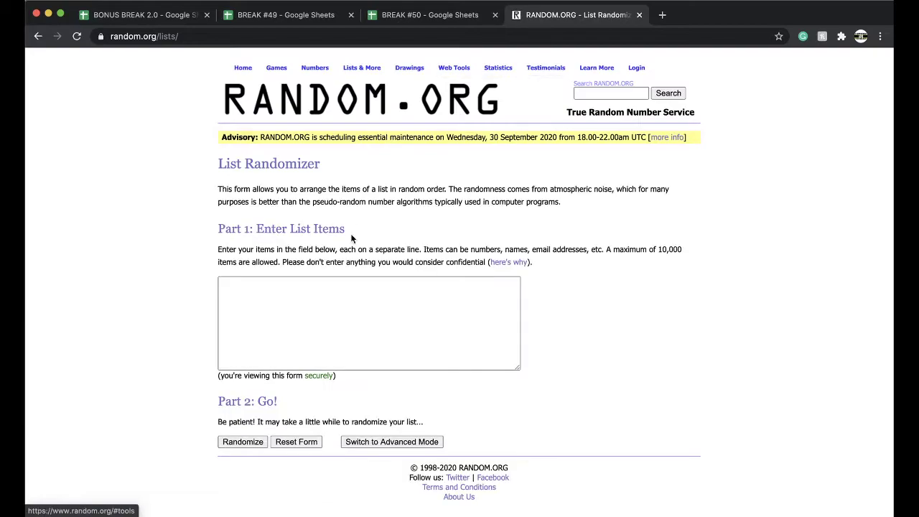
Step: Paste the 43-number list into RANDOM.ORG's List Randomizer and shuffle it four times
key("super+v")
left_click(242, 439)
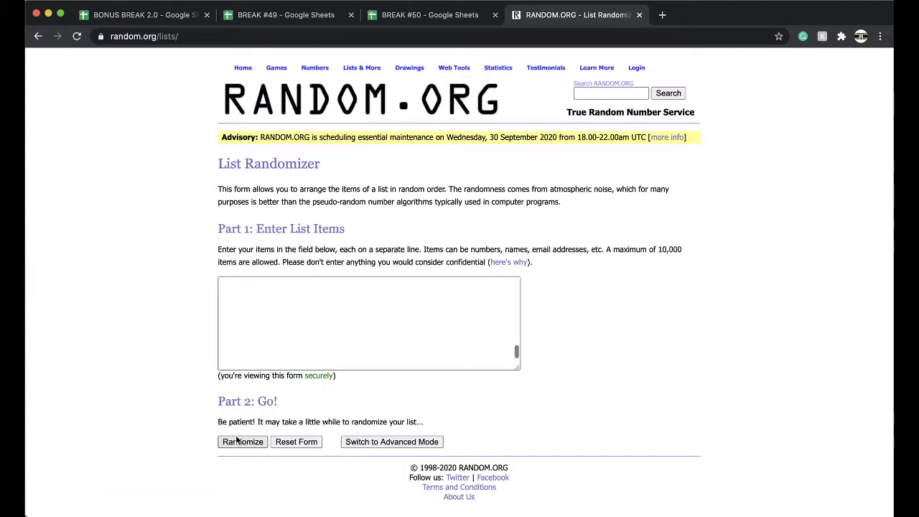
scroll(238, 440, "down", 5)
left_click(235, 440)
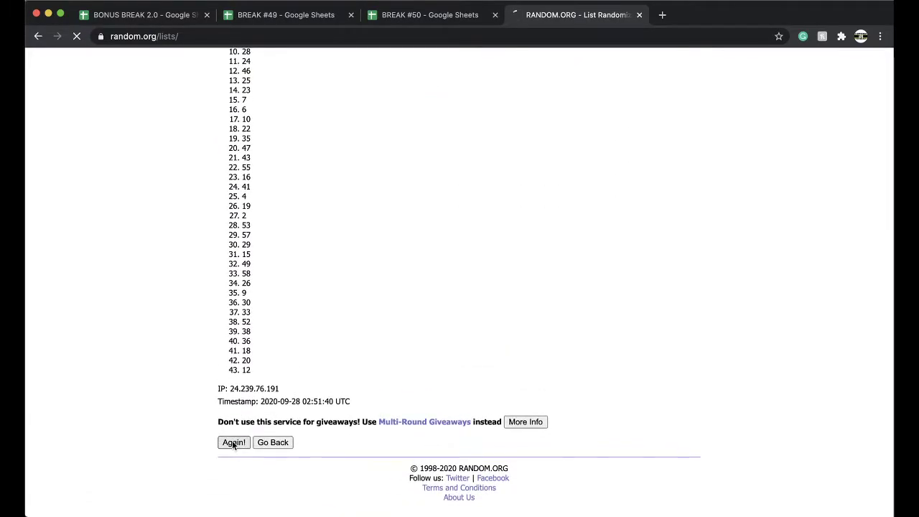
left_click(232, 443)
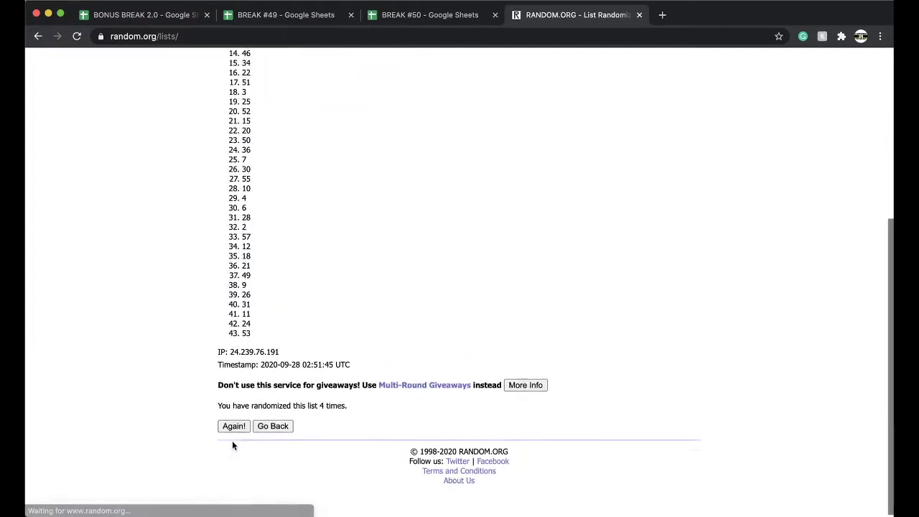
left_click(234, 443)
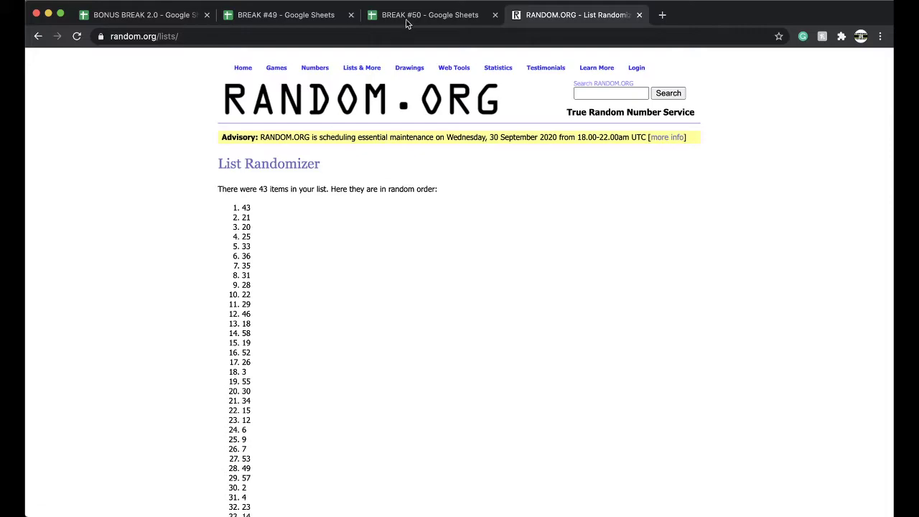
Step: In the BREAK #50 spreadsheet, fill cell E33 holding 43 yellow
left_click(412, 17)
scroll(418, 340, "down", 10)
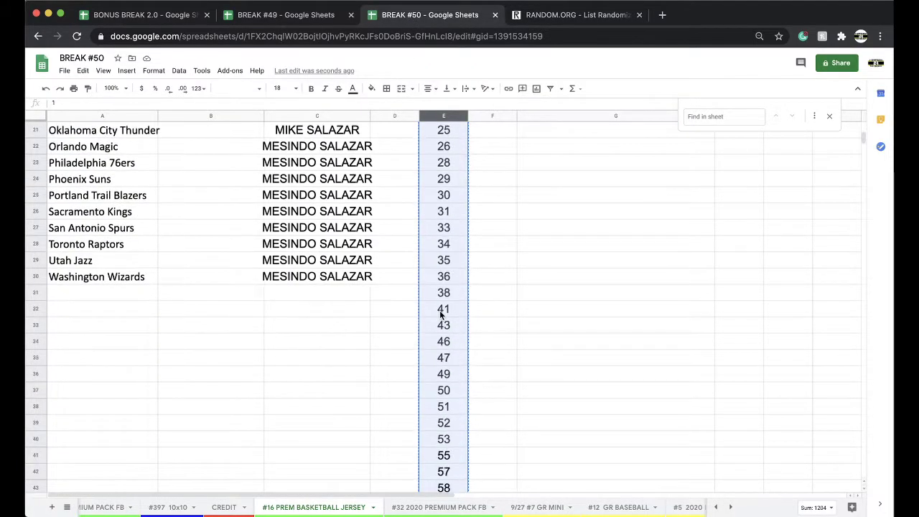
left_click(443, 325)
left_click(371, 90)
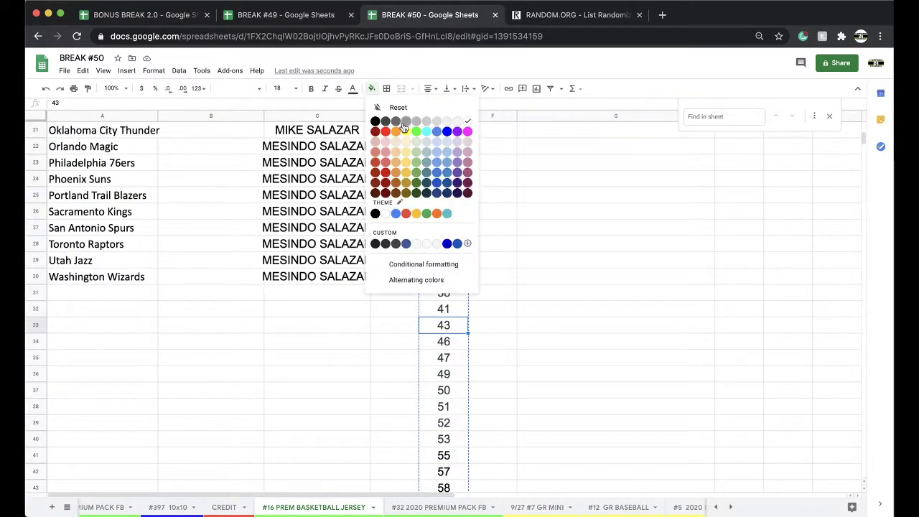
left_click(406, 131)
right_click(289, 509)
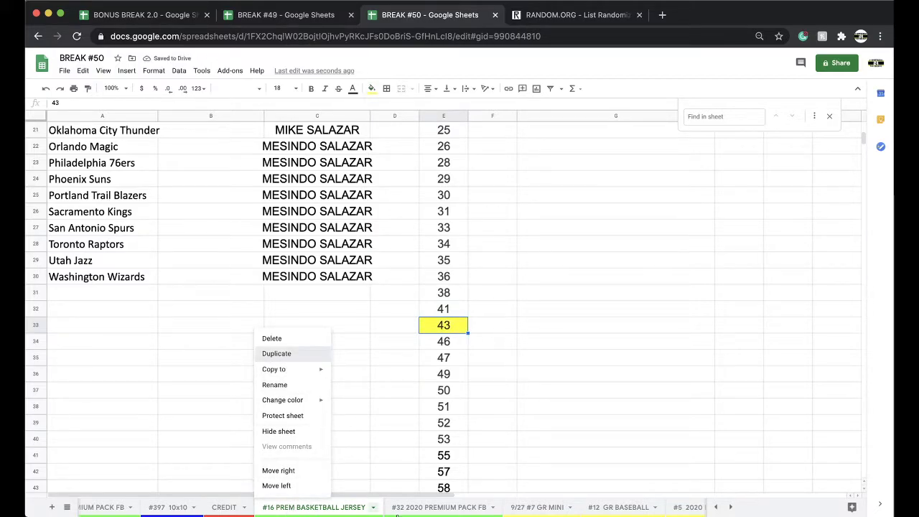
Step: Duplicate the #16 sheet as '#17 PREM BASKETBALL JERSEY' and clear its column C buyer names
key("Return")
left_click_drag(436, 508, 391, 509)
type("#17")
key("Return")
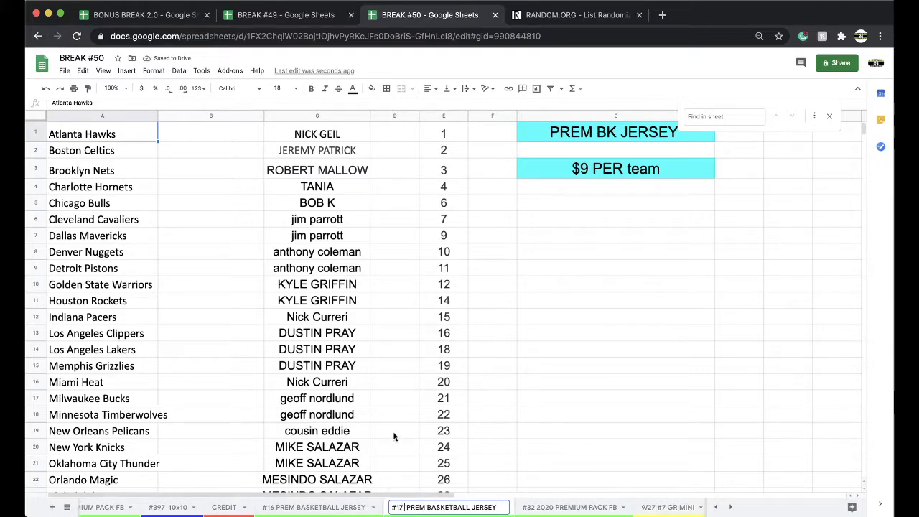
right_click(425, 507)
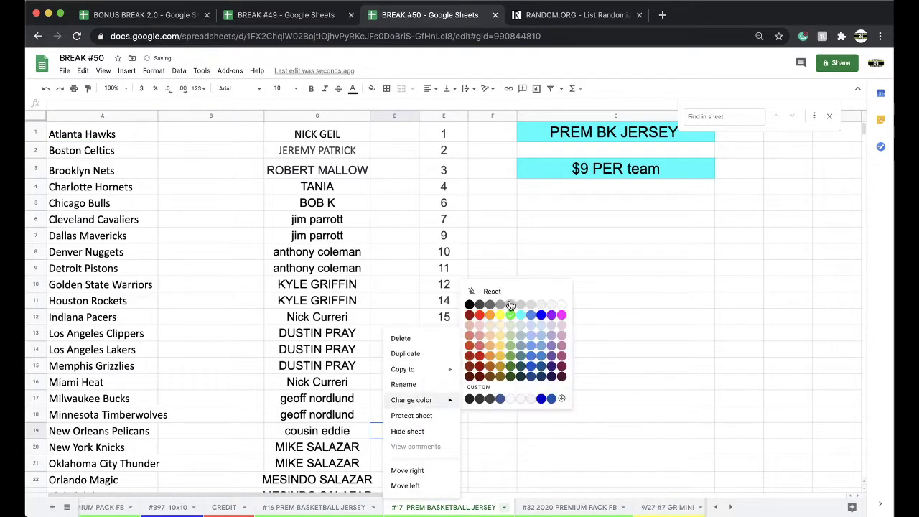
left_click(332, 115)
key("Delete")
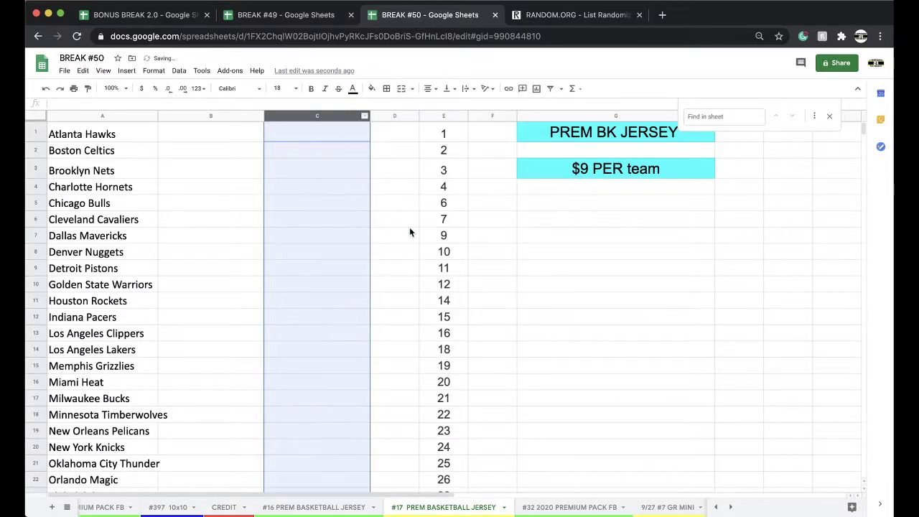
Step: Move the numbers below 43 in column E up one cell so 43 is removed
scroll(429, 236, "down", 5)
left_click(431, 243)
scroll(438, 263, "down", 1)
left_click_drag(439, 291, 447, 435)
key("super+c")
key("Delete")
key("Up")
key("super+v")
Step: Move the #17 PREM BASKETBALL JERSEY sheet to the end of the sheet tabs
left_click_drag(373, 511, 647, 515)
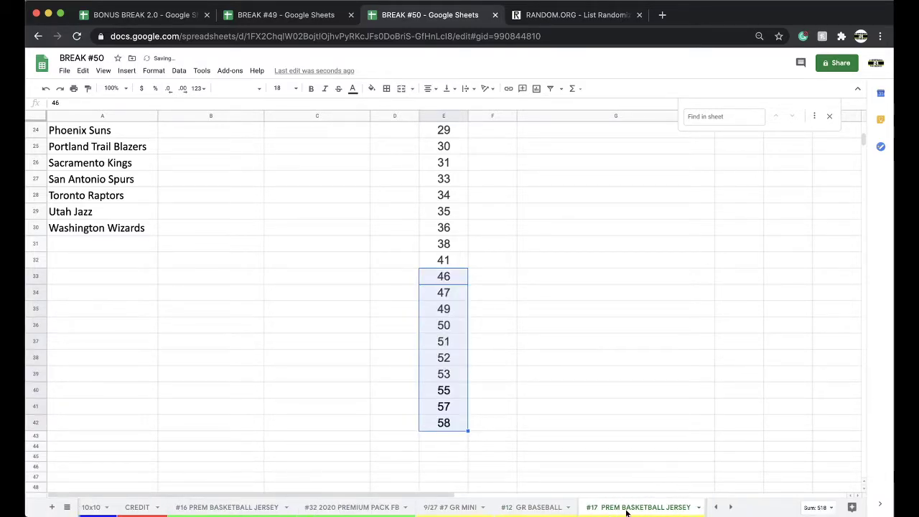
left_click(350, 506)
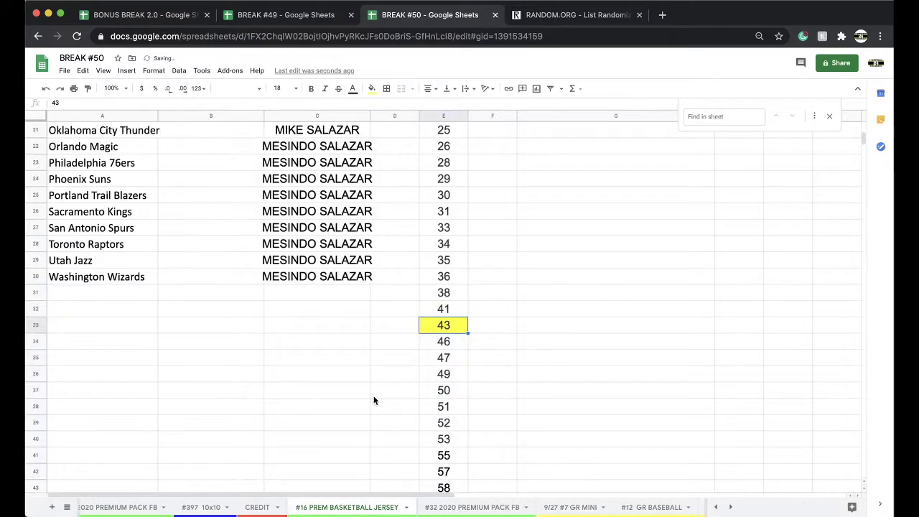
scroll(374, 400, "up", 10)
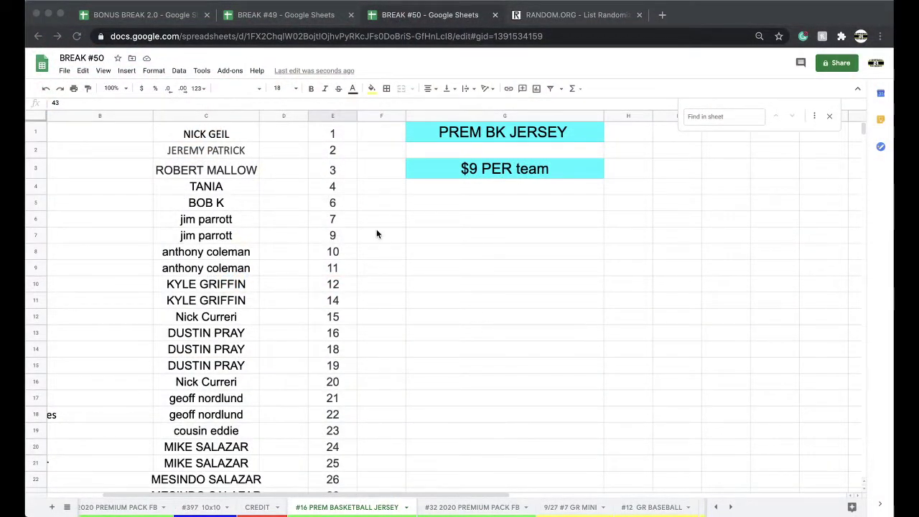
Step: Copy the 30 buyer names from column C of the #16 jersey sheet
scroll(376, 229, "left", 3)
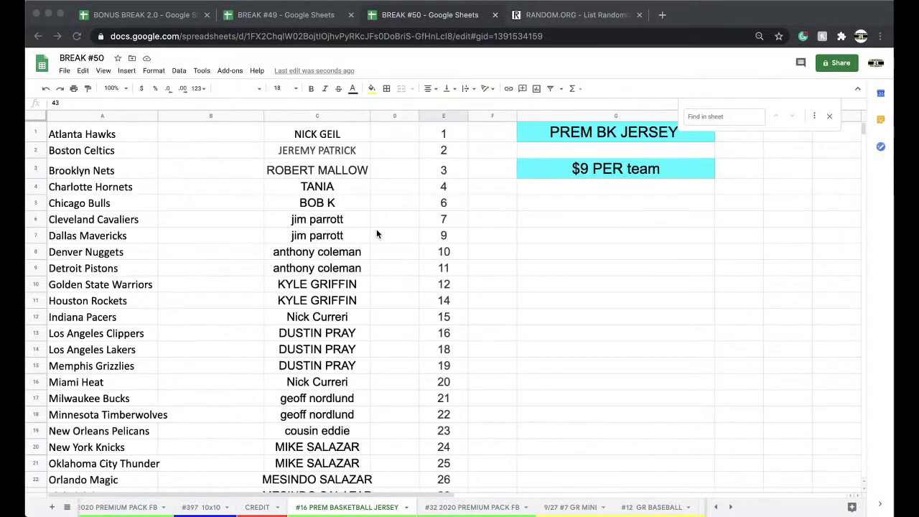
left_click(327, 148)
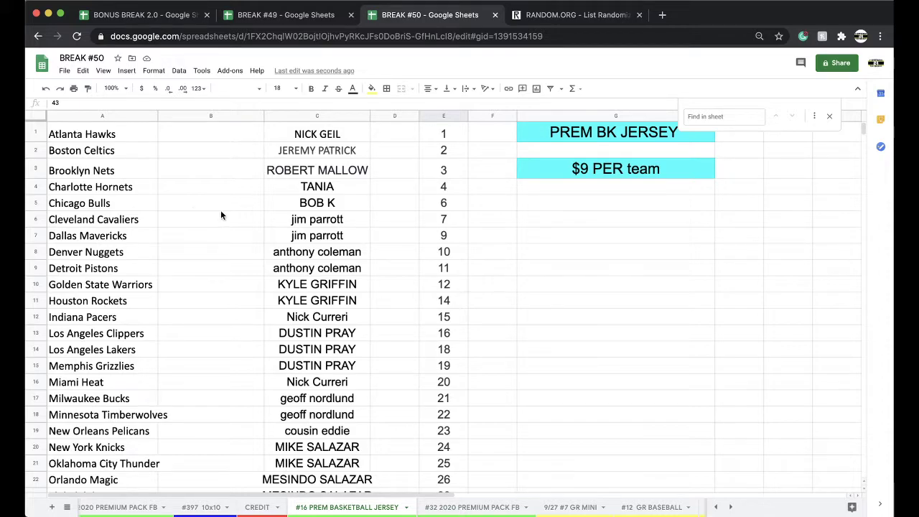
scroll(322, 242, "down", 5)
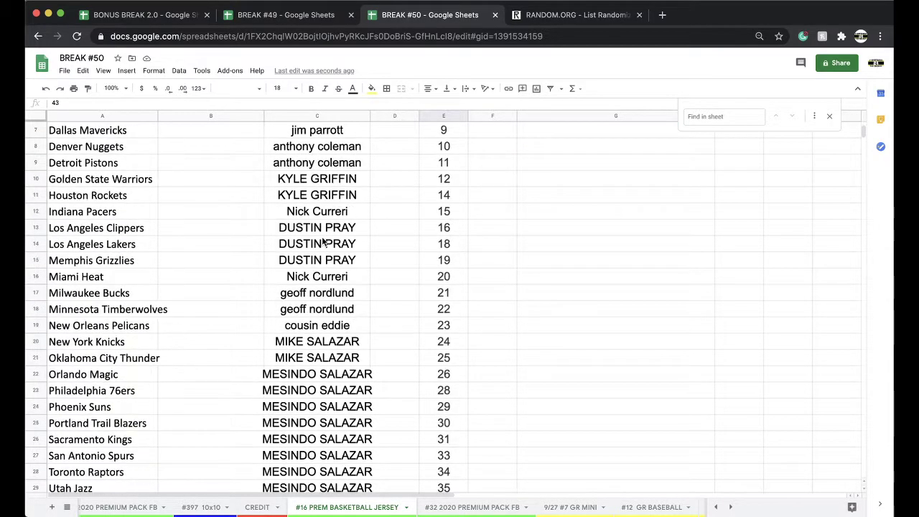
scroll(308, 346, "down", 3)
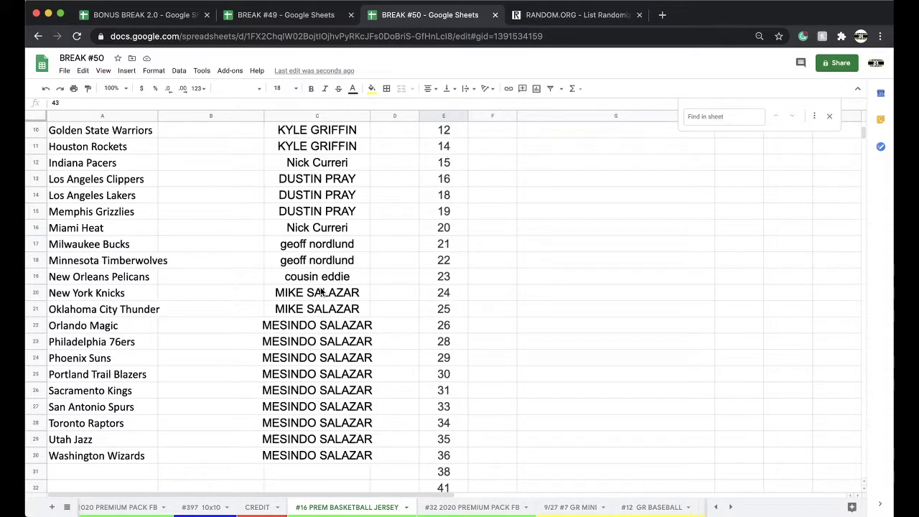
left_click(313, 117)
key("super+c")
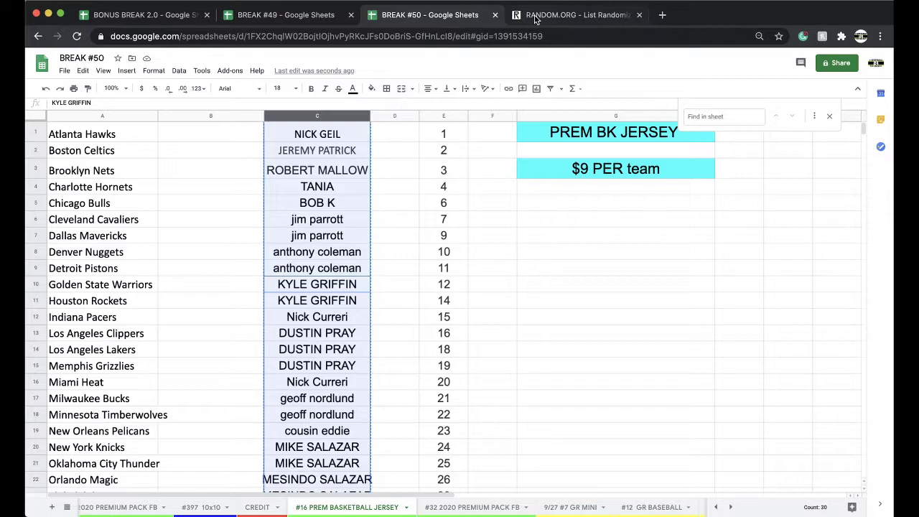
Step: Paste the names into a fresh RANDOM.ORG List Randomizer and randomize them
left_click(546, 15)
key("Return")
left_click(361, 326)
key("super+v")
left_click(243, 441)
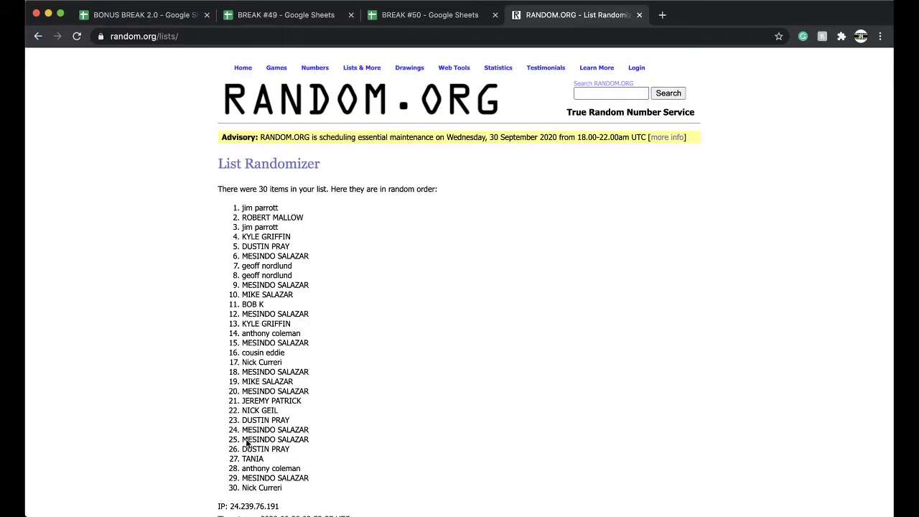
Step: Reshuffle the 30 buyer names three more times, then select and copy the final order
scroll(246, 443, "down", 5)
left_click(231, 443)
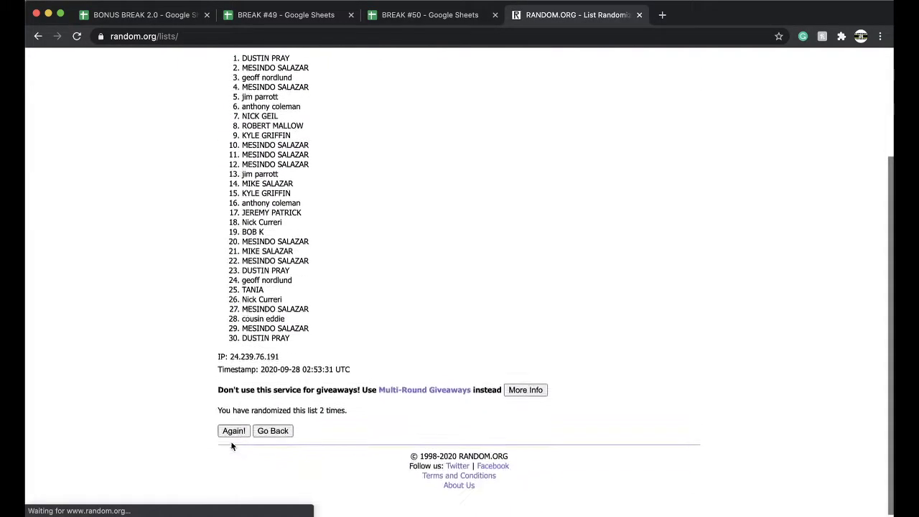
left_click(231, 442)
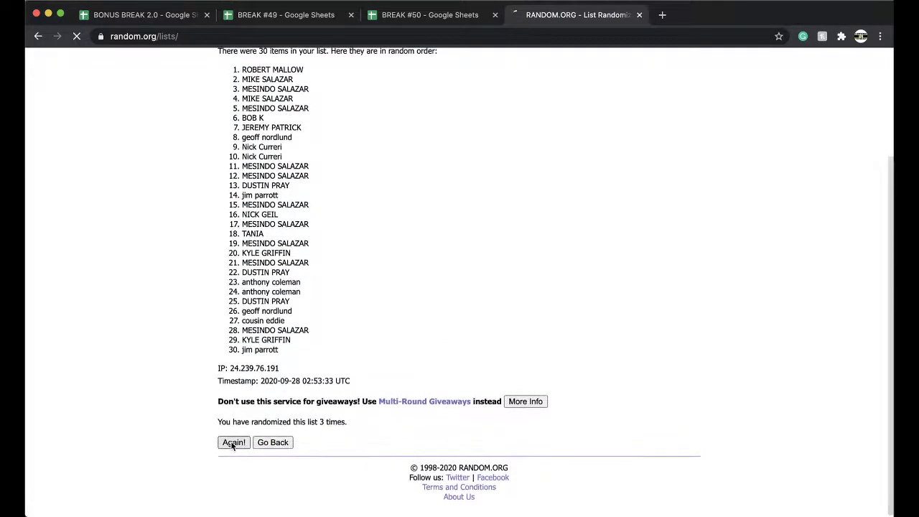
left_click(232, 443)
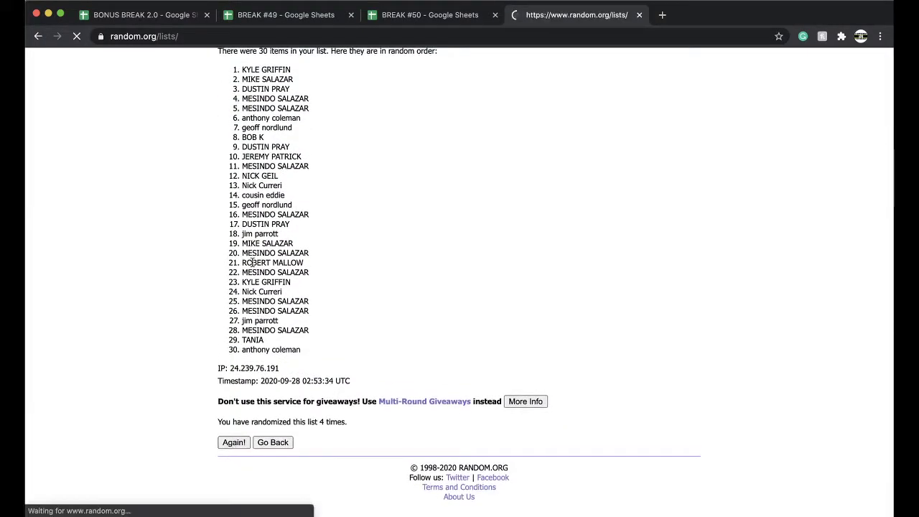
left_click_drag(242, 207, 341, 345)
scroll(330, 302, "down", 3)
left_click(430, 14)
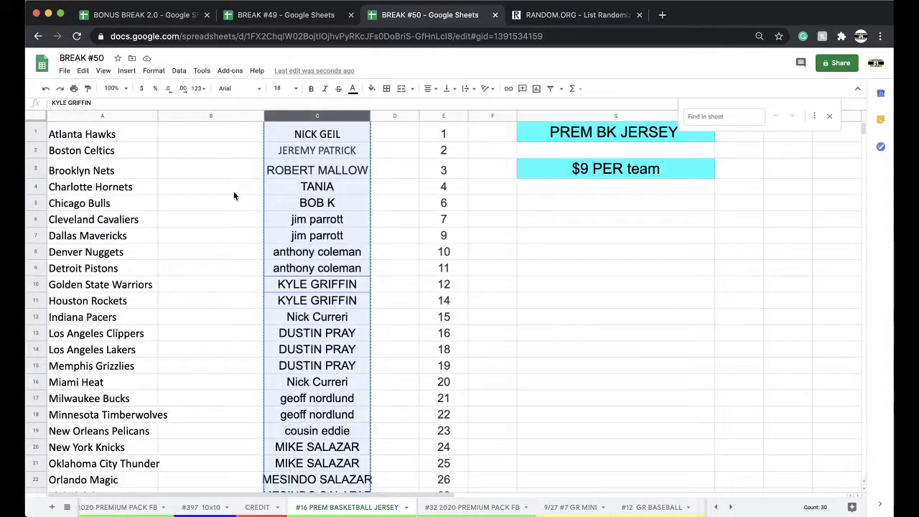
Step: Paste the shuffled names into column B at font size 18 and sort the sheet A→Z by column B
left_click(200, 140)
key("cmd+v")
left_click(277, 88)
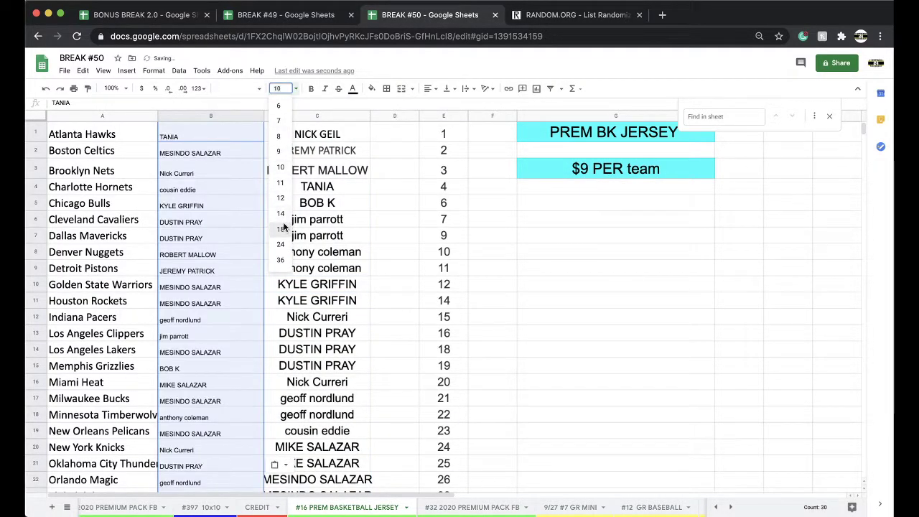
left_click(281, 228)
left_click(179, 70)
left_click(186, 87)
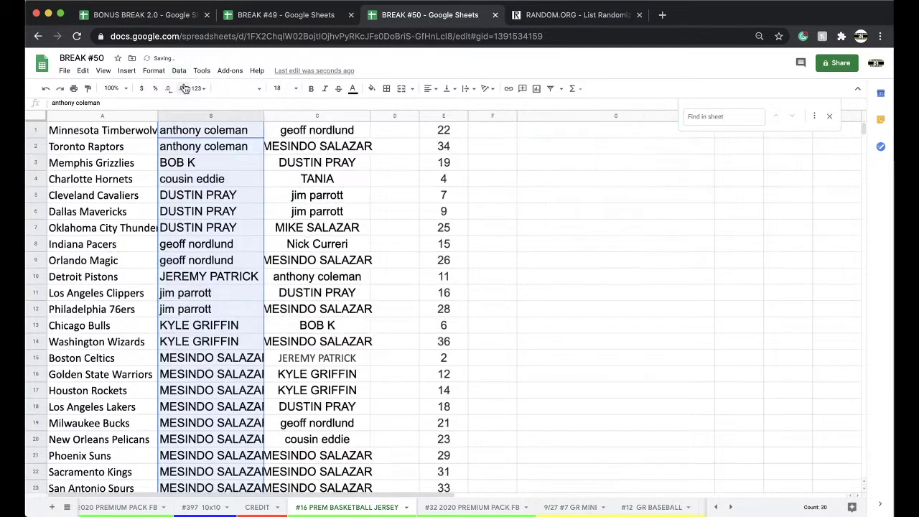
left_click(214, 147)
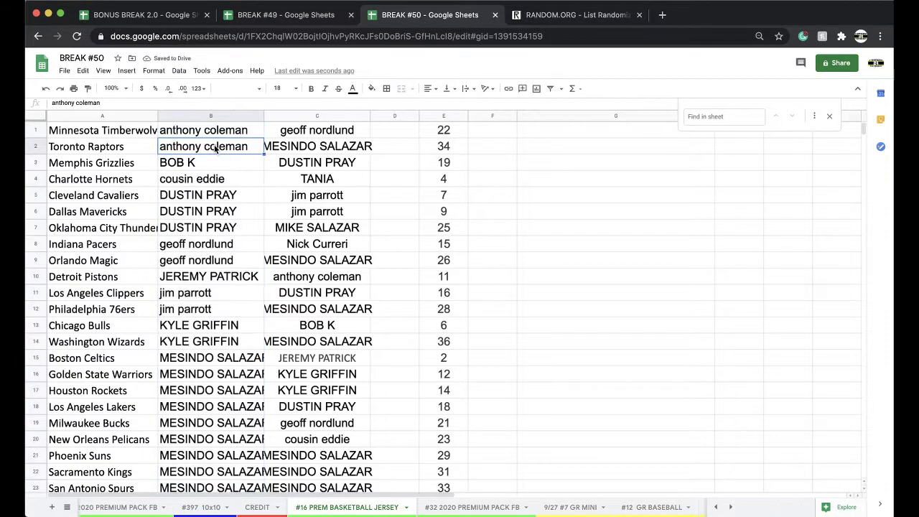
left_click_drag(158, 117, 169, 116)
left_click(204, 179)
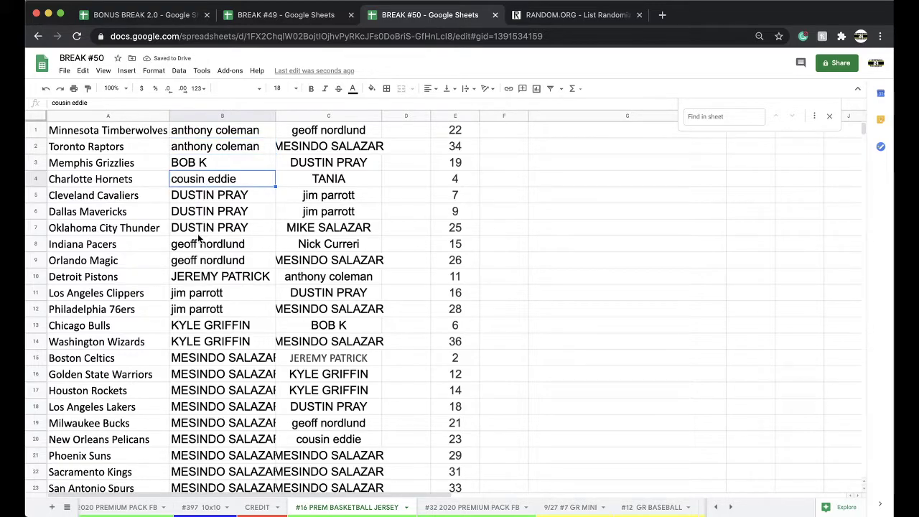
scroll(205, 263, "down", 2)
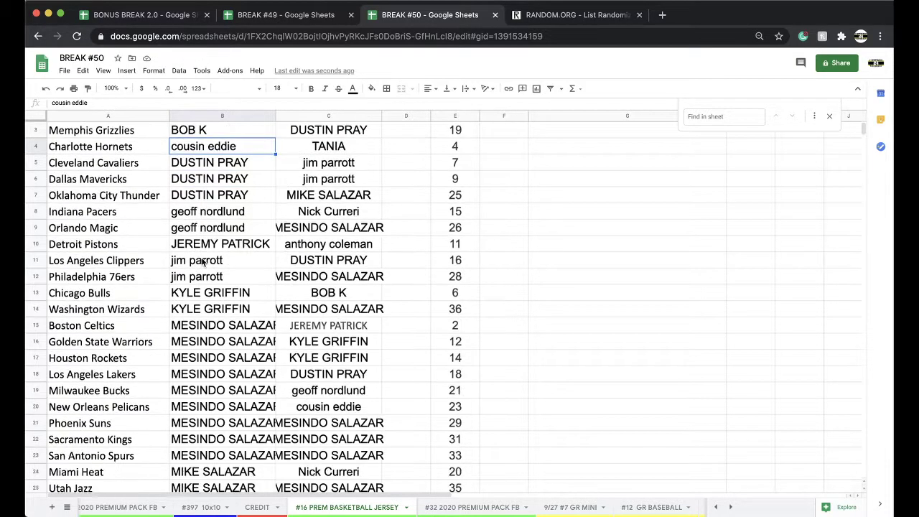
left_click(217, 276)
scroll(219, 251, "down", 2)
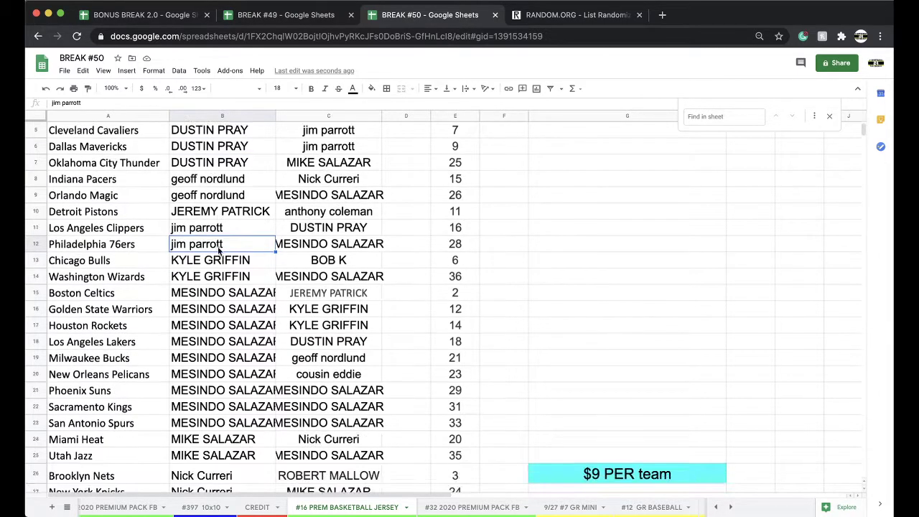
scroll(231, 204, "down", 3)
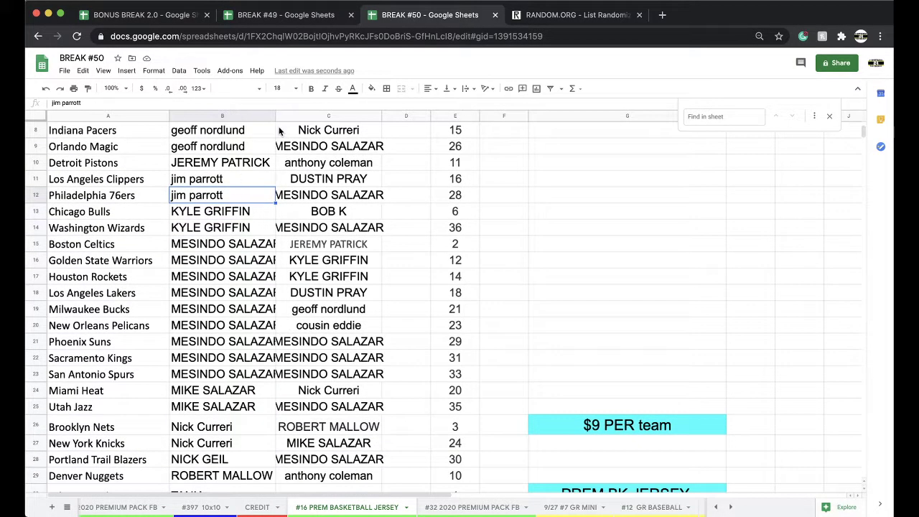
double_click(275, 115)
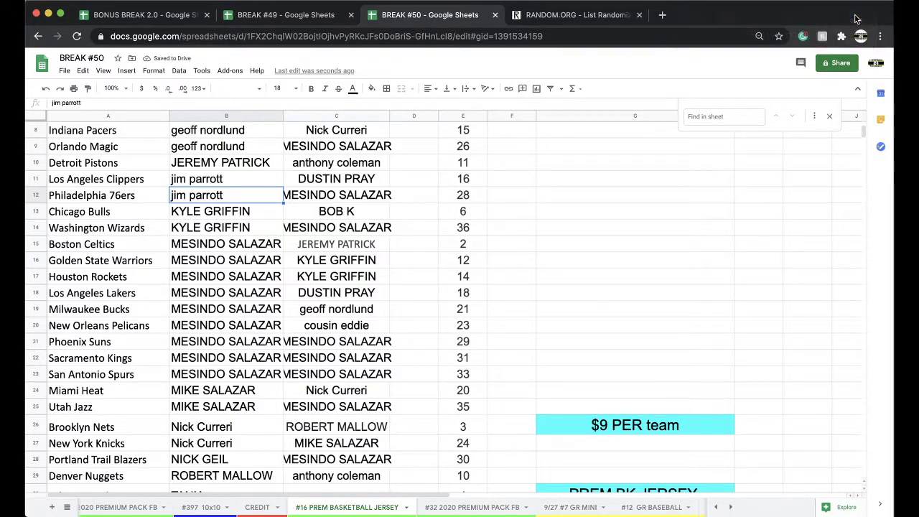
scroll(225, 304, "down", 3)
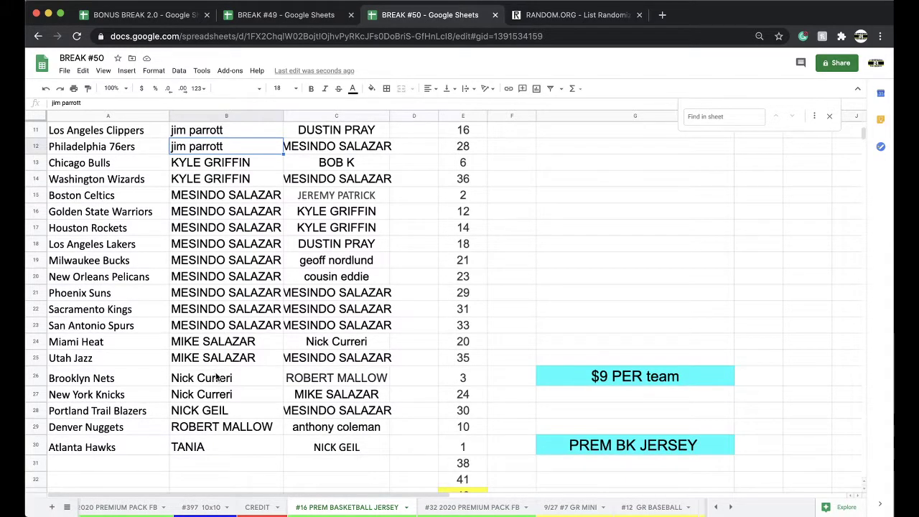
left_click(204, 394)
left_click(199, 425)
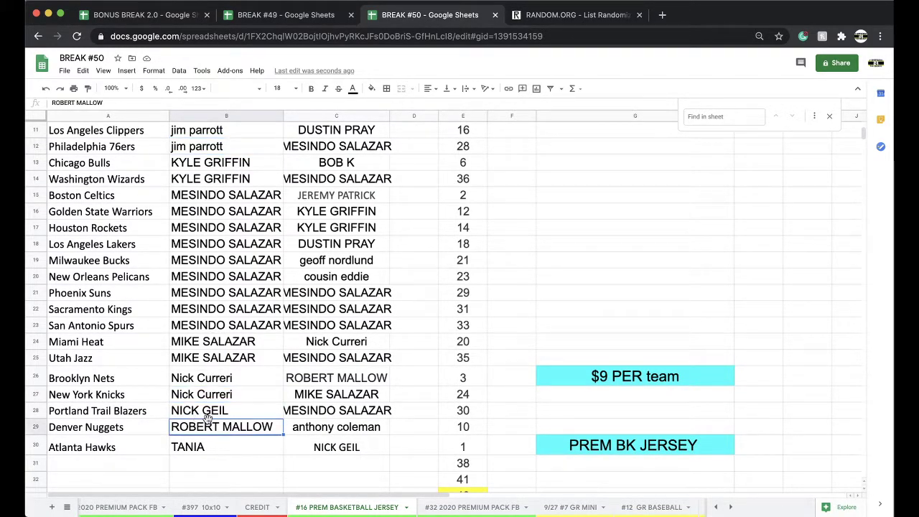
left_click(220, 450)
Step: On the #32 2020 PREMIUM PACK FB sheet, remove the yellow fill from the three MESINDO cells
left_click(461, 507)
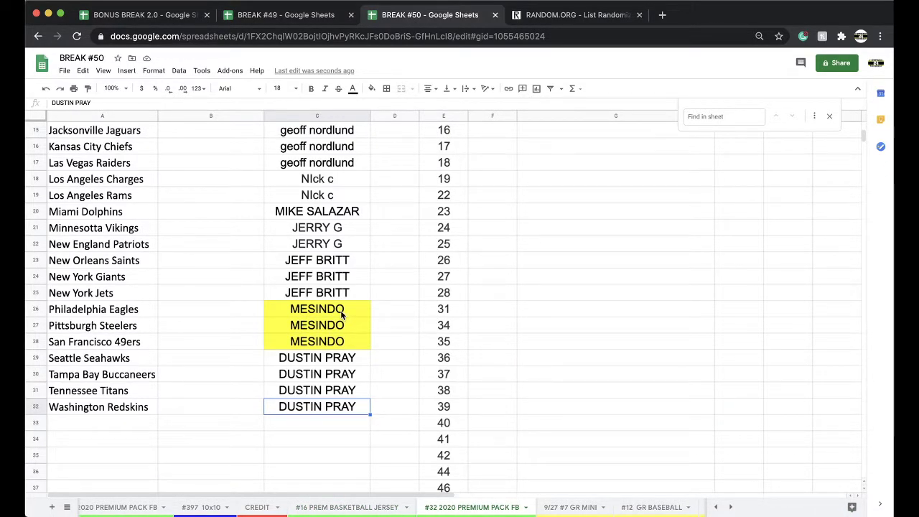
left_click_drag(341, 313, 336, 343)
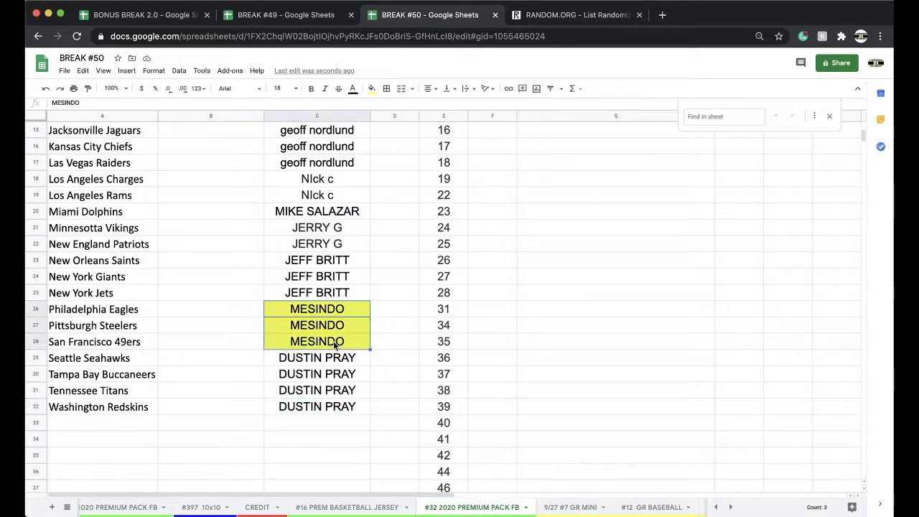
left_click(372, 89)
left_click(385, 111)
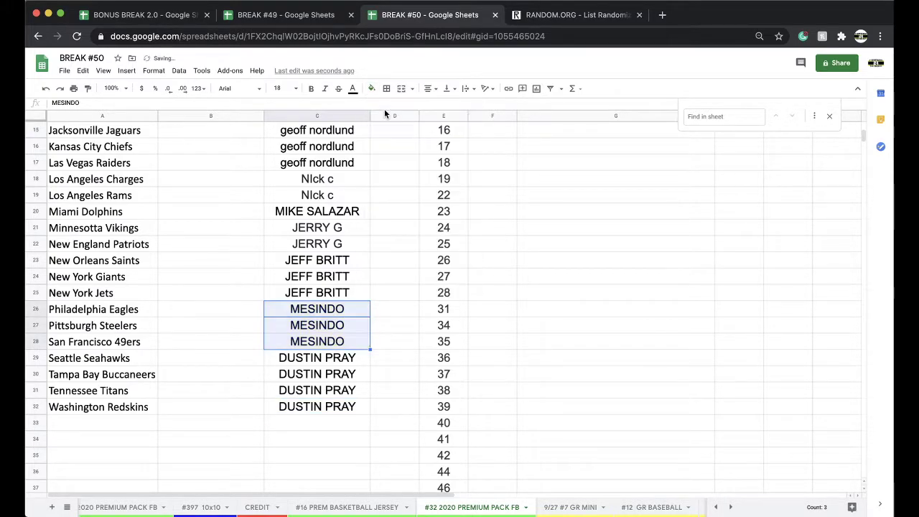
left_click(273, 512)
left_click(365, 357)
key("ctrl+f")
type("MES")
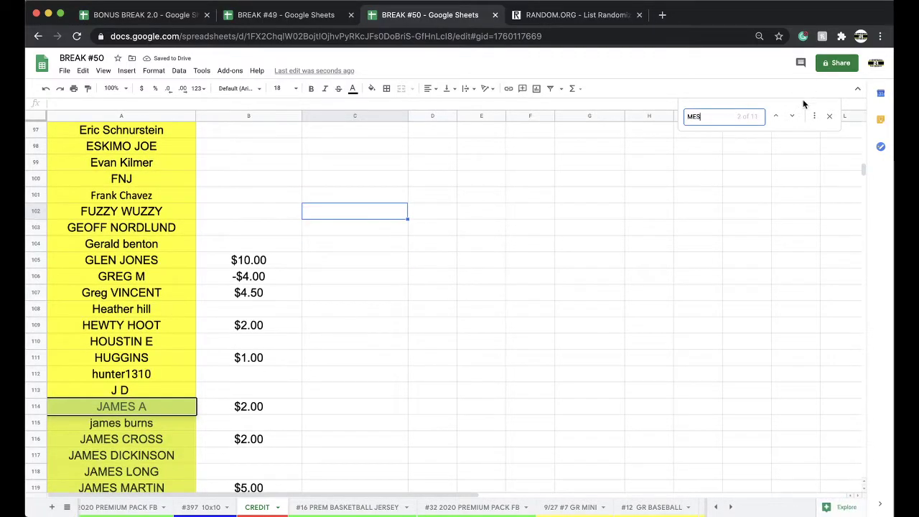
type("IND")
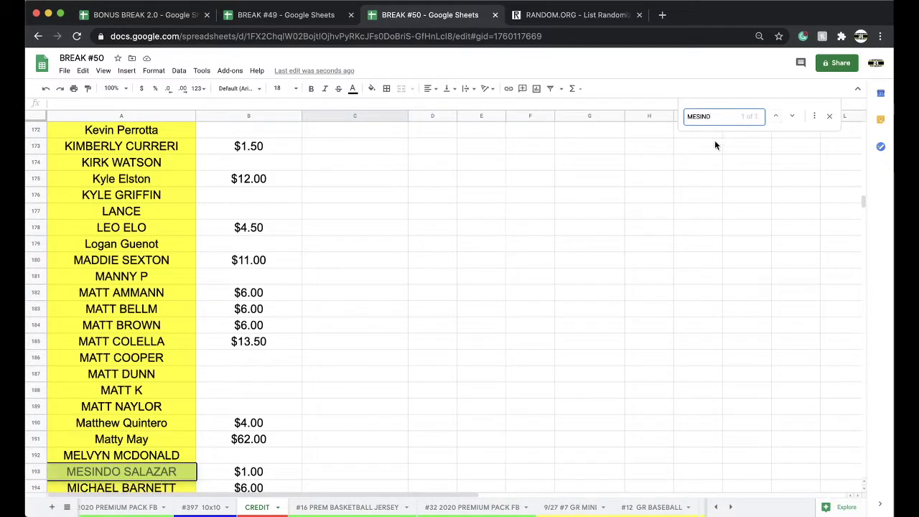
left_click(271, 439)
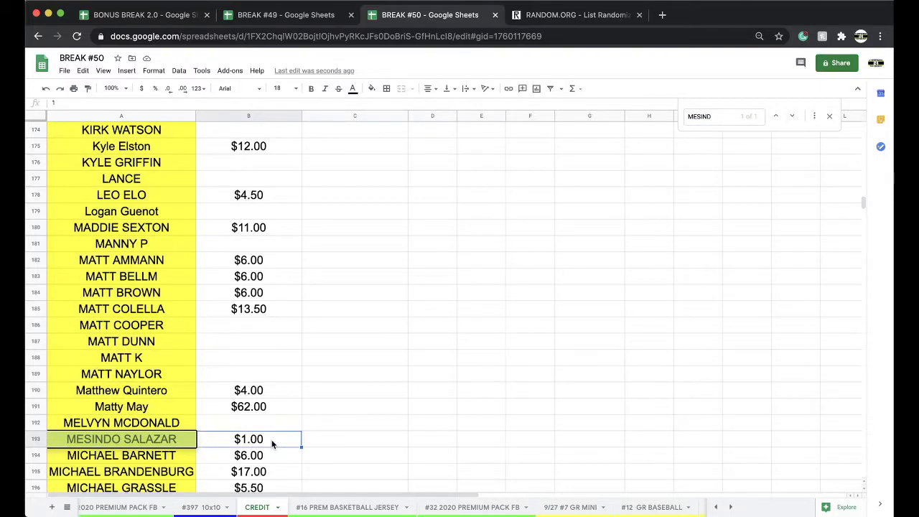
key("BackSpace")
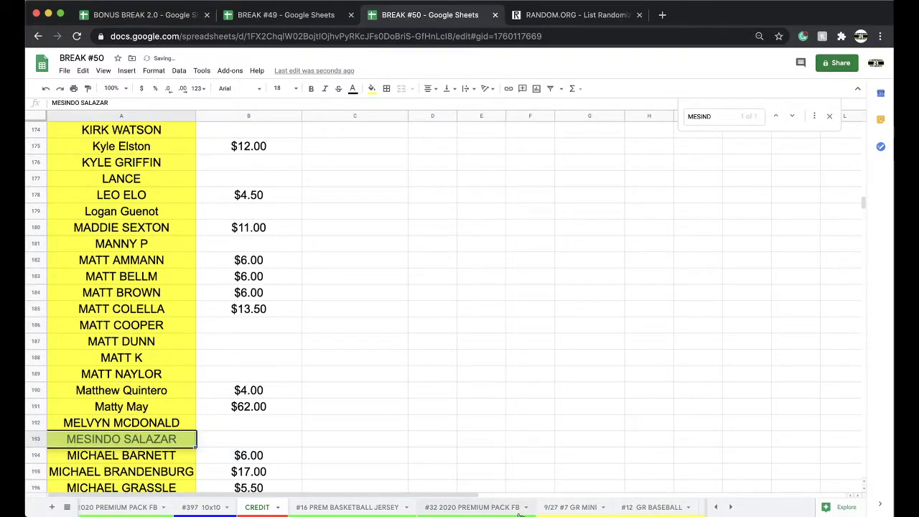
Step: Enter $1 beside Philadelphia Eagles in B26 on #32, size 18, with B26:C26 filled yellow
left_click(471, 507)
left_click(251, 311)
type("MESINDO SALAZAR")
key("ctrl+z")
type("$1")
left_click_drag(271, 314, 257, 311)
left_click(286, 88)
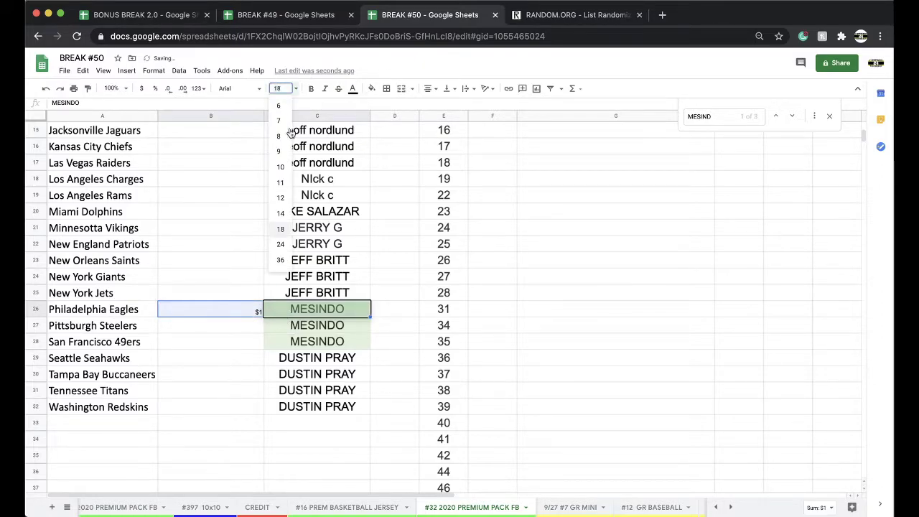
left_click(281, 230)
left_click(372, 90)
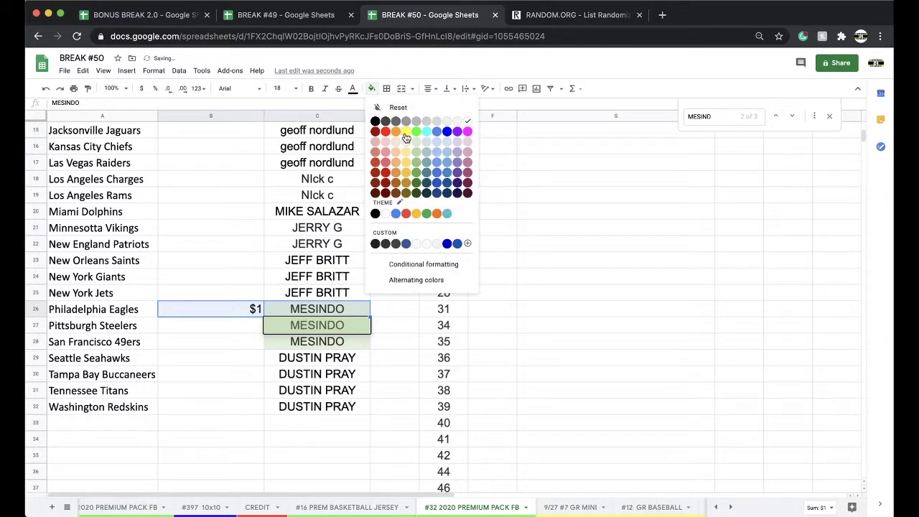
left_click(407, 137)
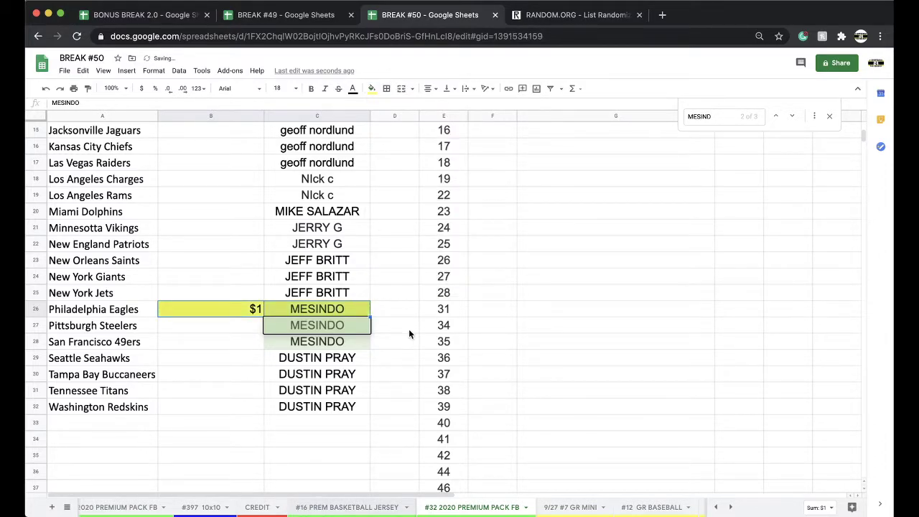
left_click(304, 509)
left_click(539, 264)
Step: Delete the MESIND search text so the #16 jersey sheet shows no match highlights
key("ctrl+f")
key("BackSpace")
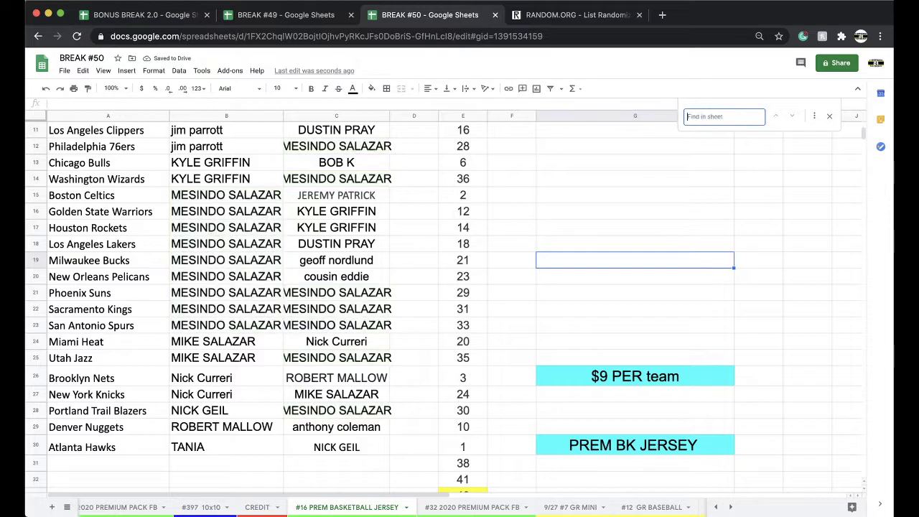
scroll(220, 278, "up", 3)
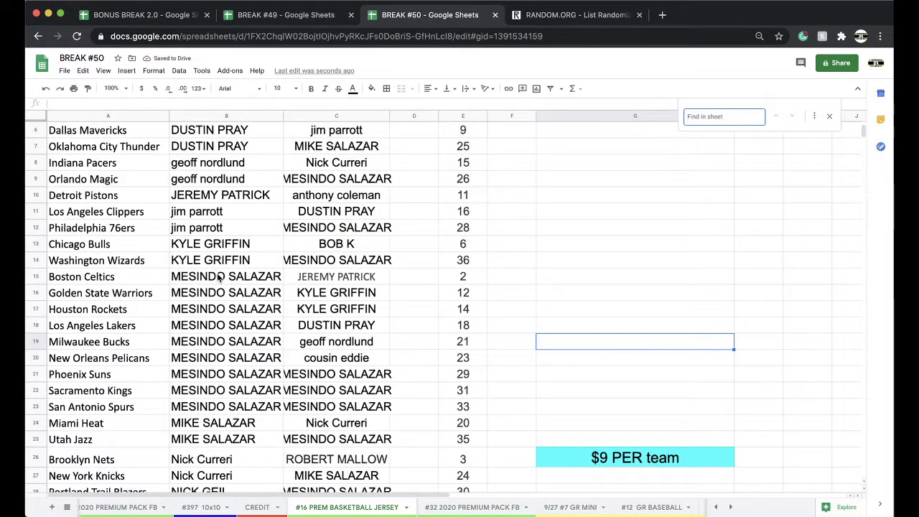
scroll(220, 278, "down", 1)
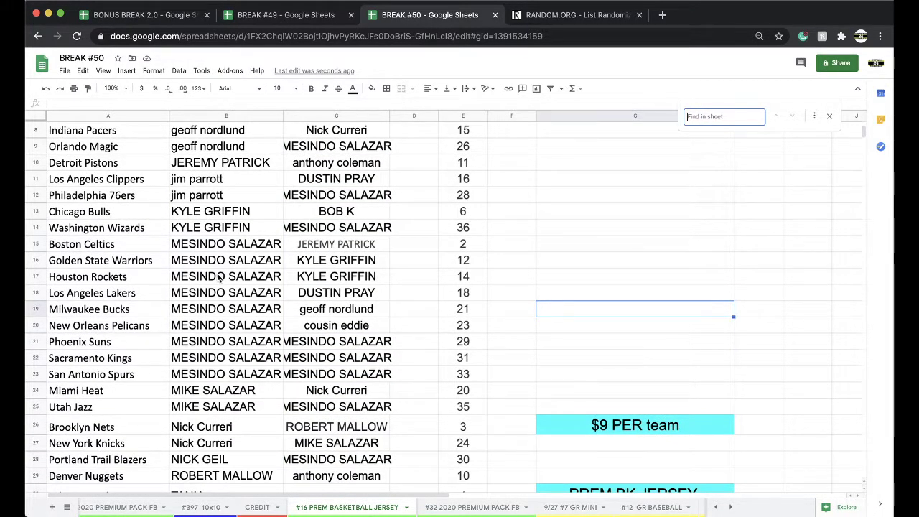